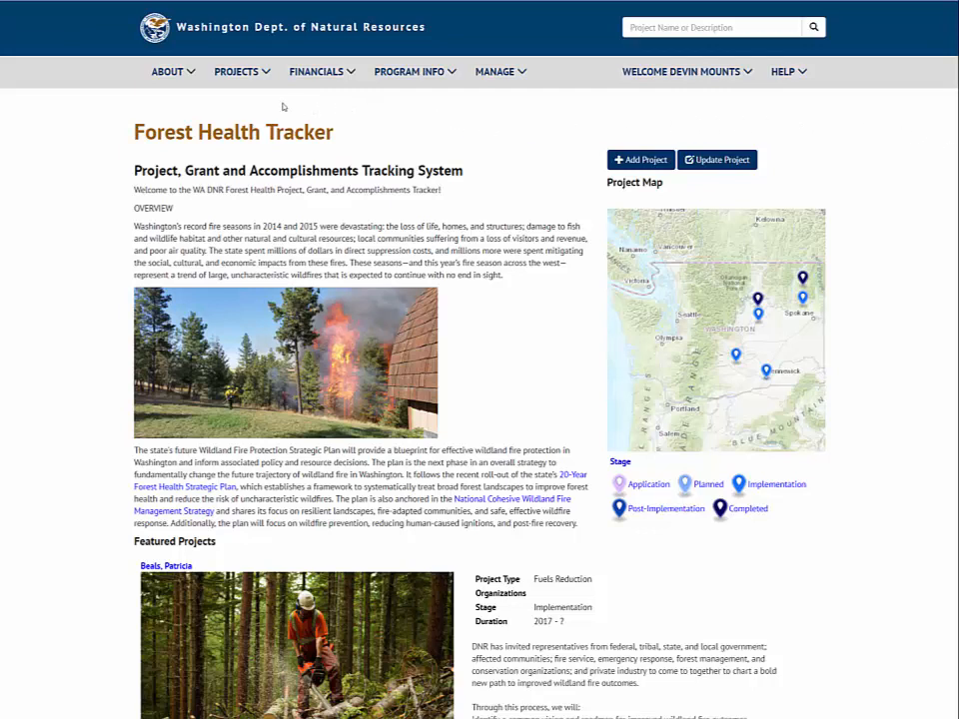
# Start an application for a future project and save the basics of the Rattle Snake Creek Thinning project
pyautogui.click(240, 77)
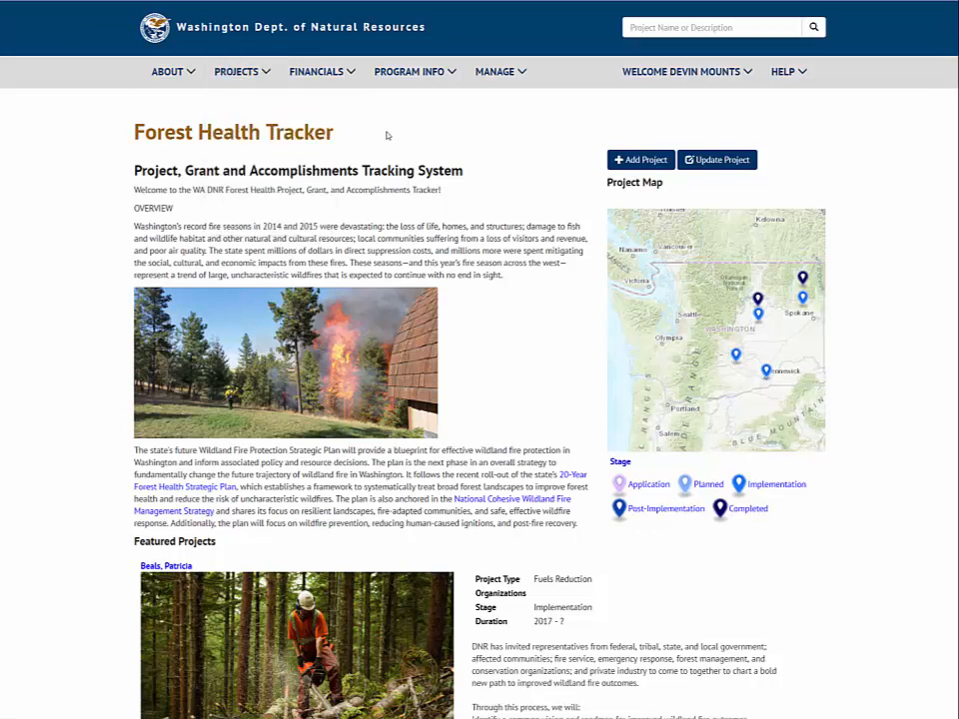
pyautogui.click(635, 162)
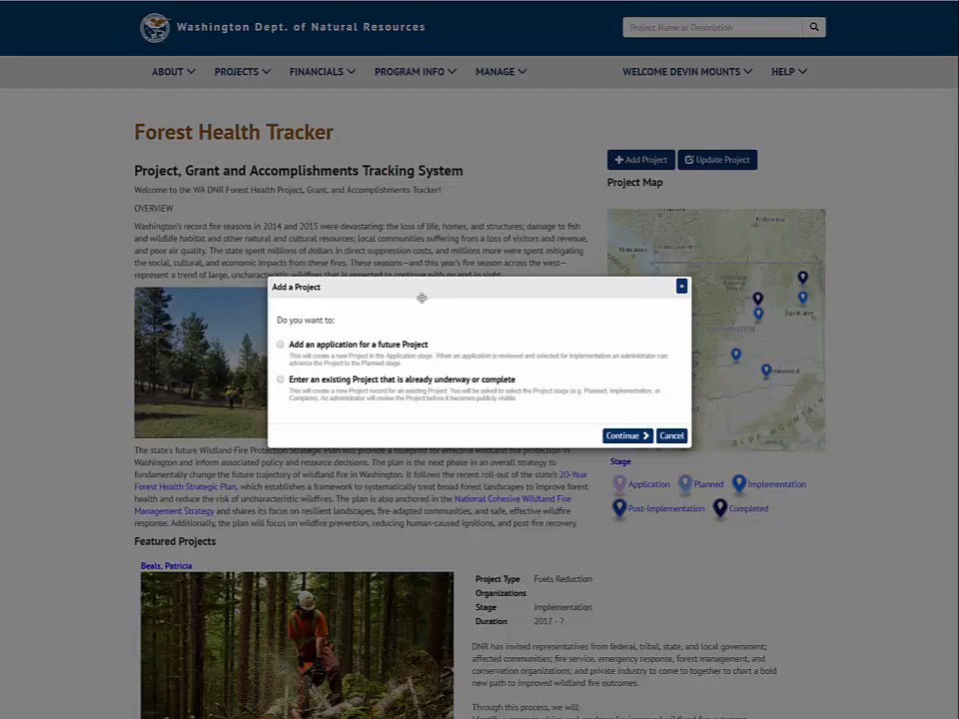
pyautogui.click(280, 344)
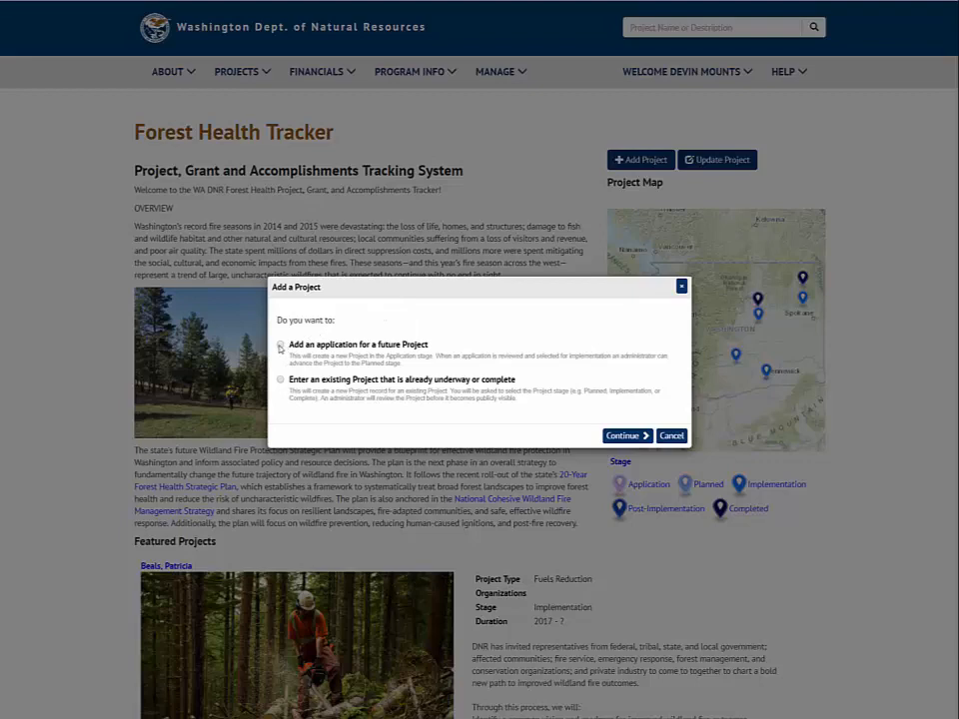
pyautogui.click(621, 437)
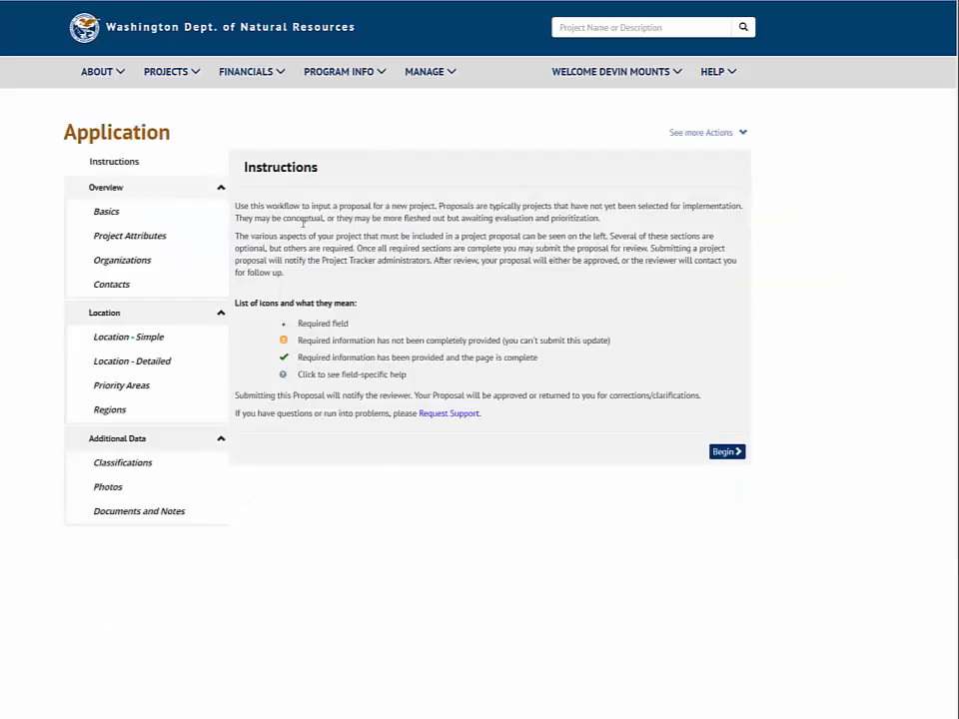
pyautogui.click(725, 451)
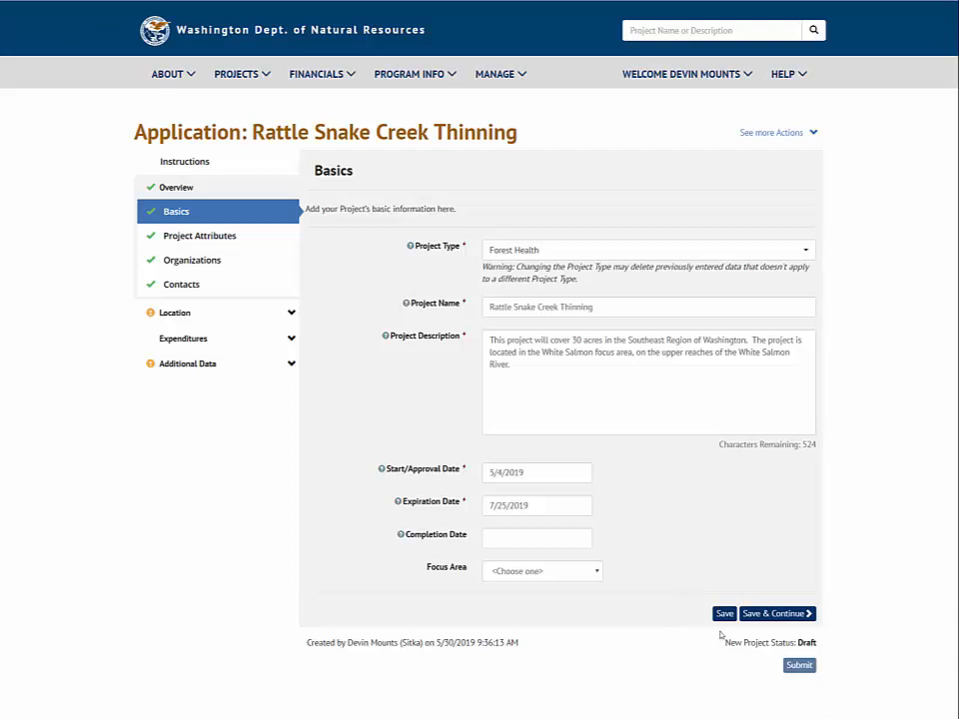
pyautogui.click(765, 615)
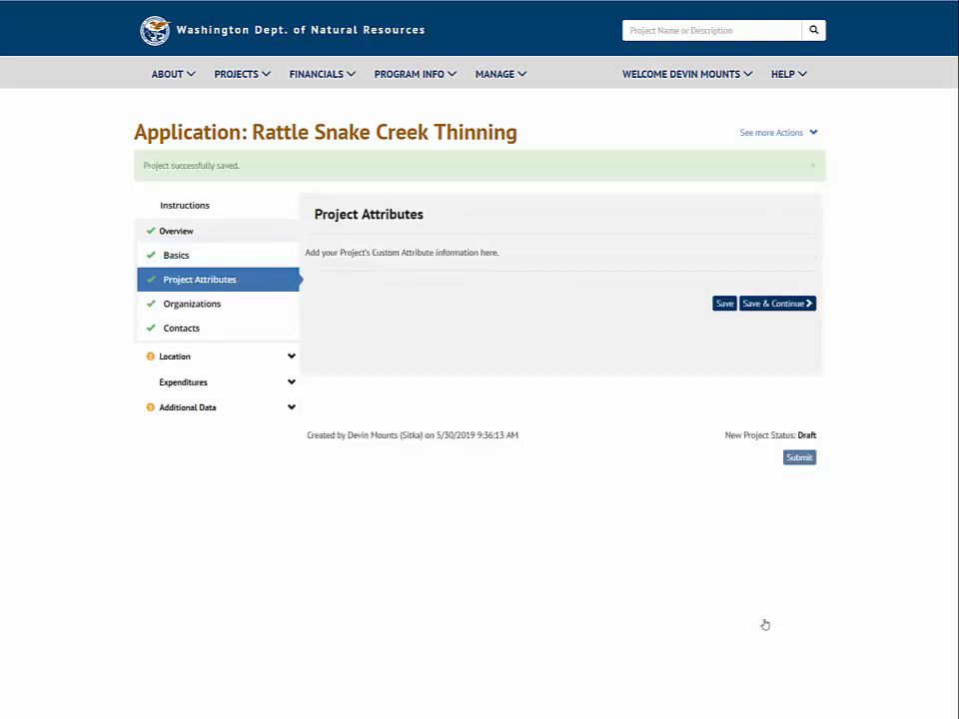
# In the project's contacts, add a landowner from the Washington State Department of Natural Resources, remove the first listed partner, and save
pyautogui.click(206, 327)
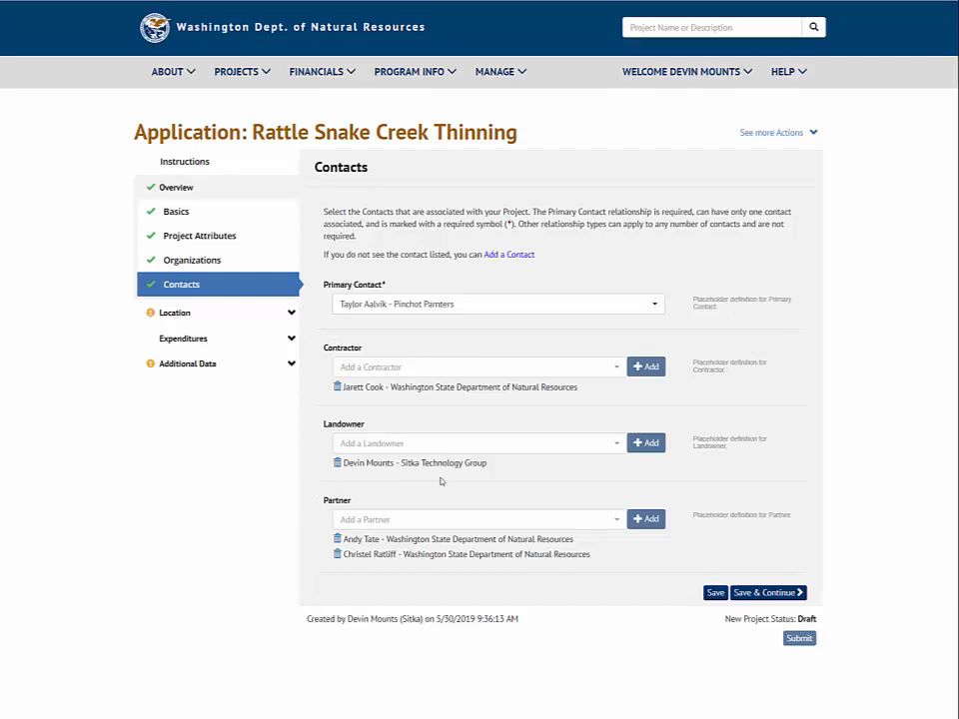
pyautogui.click(540, 452)
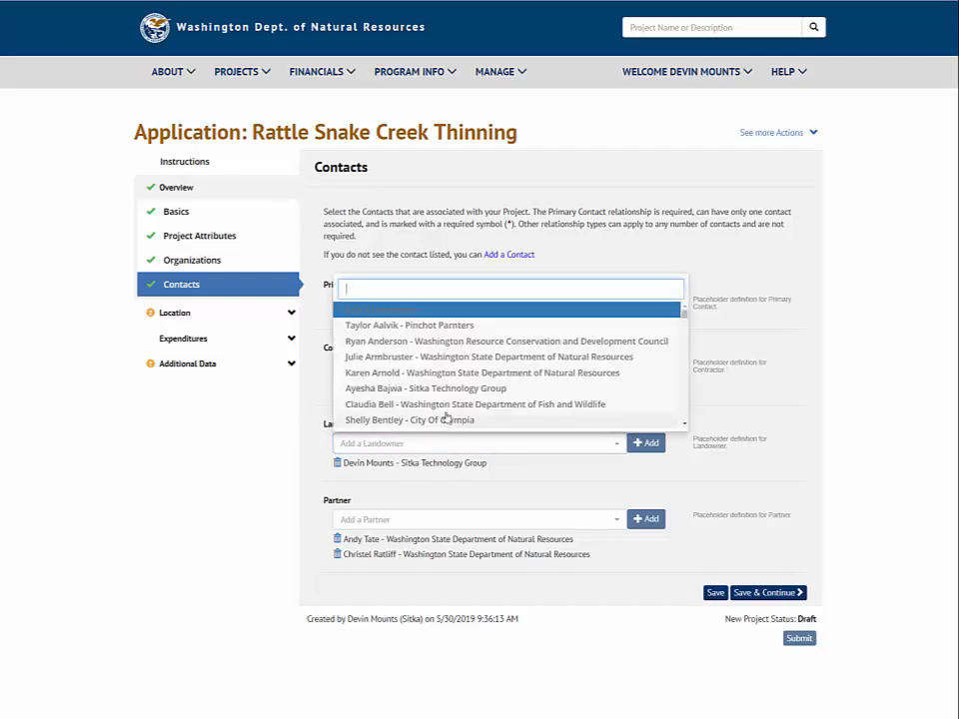
pyautogui.scroll(-2, 446, 417)
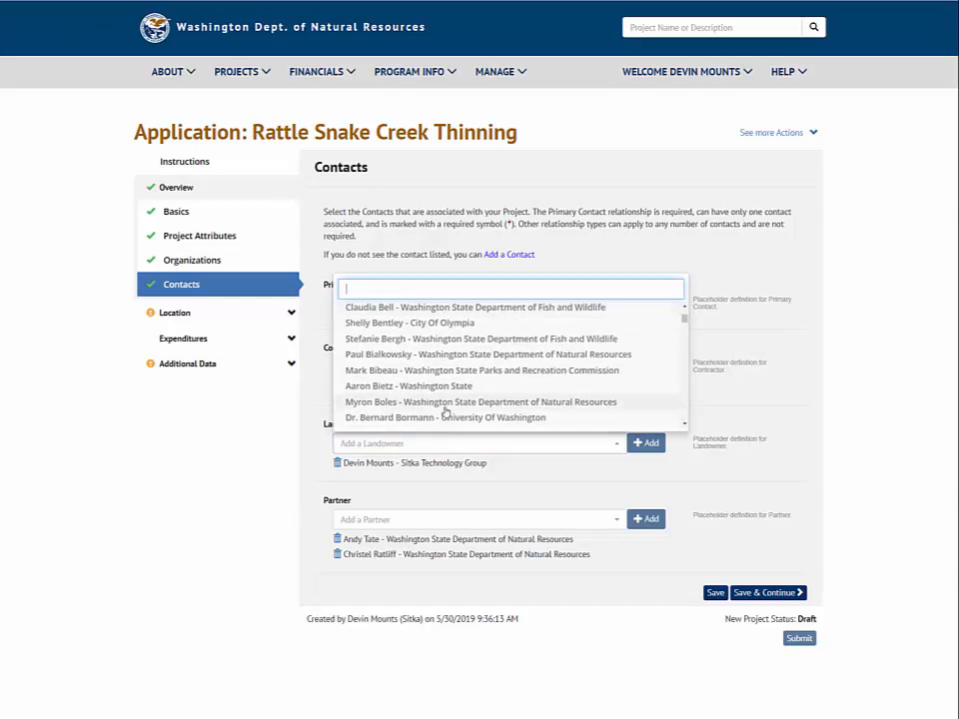
pyautogui.click(446, 406)
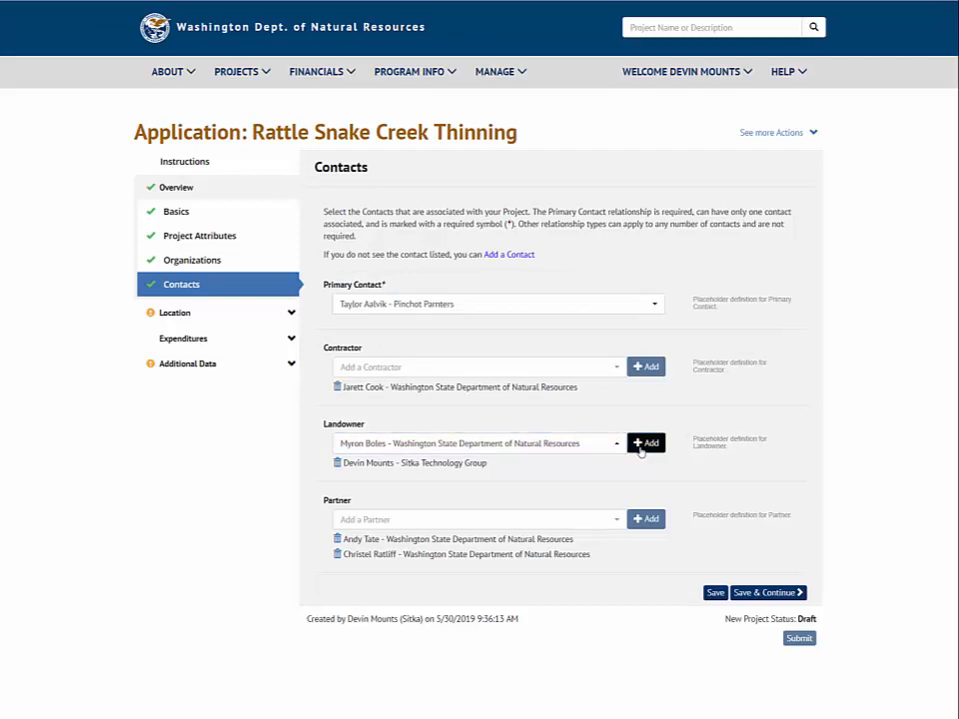
pyautogui.click(640, 450)
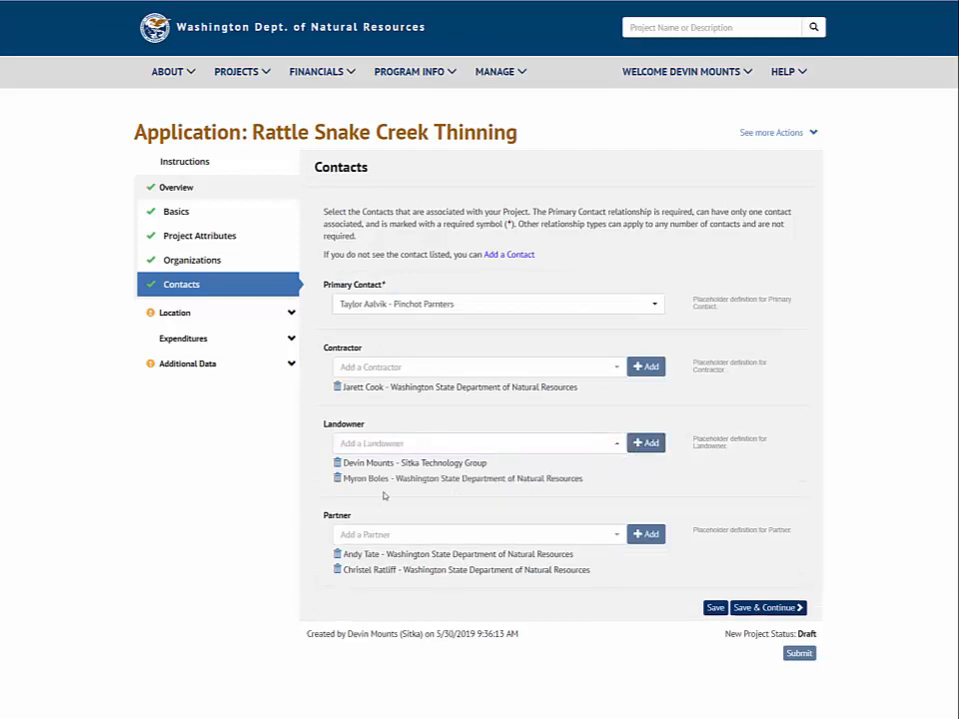
pyautogui.click(336, 557)
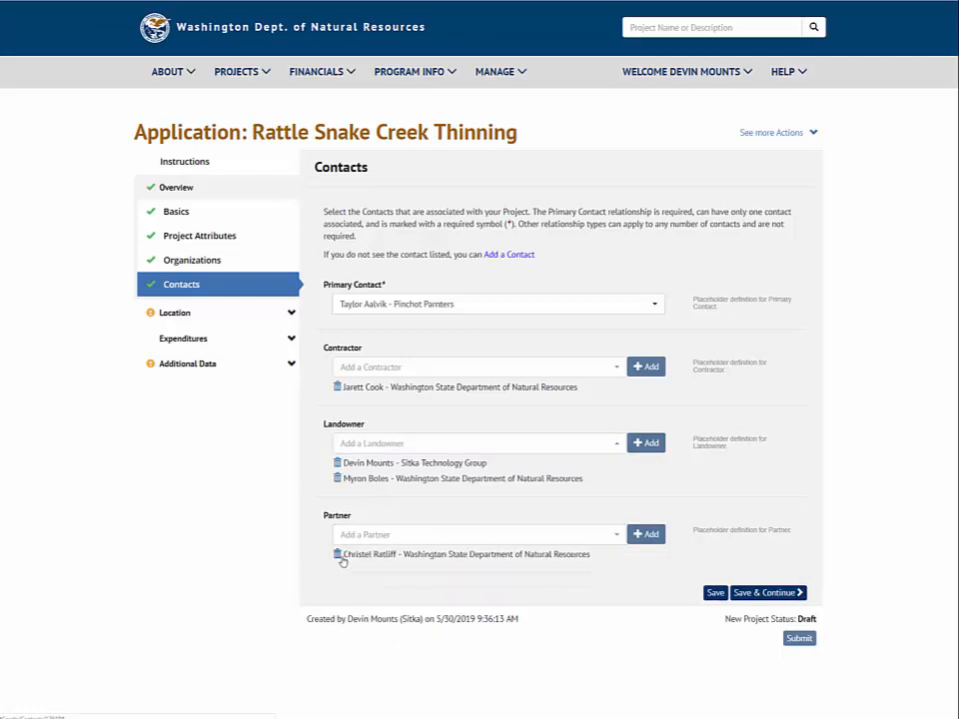
pyautogui.click(763, 593)
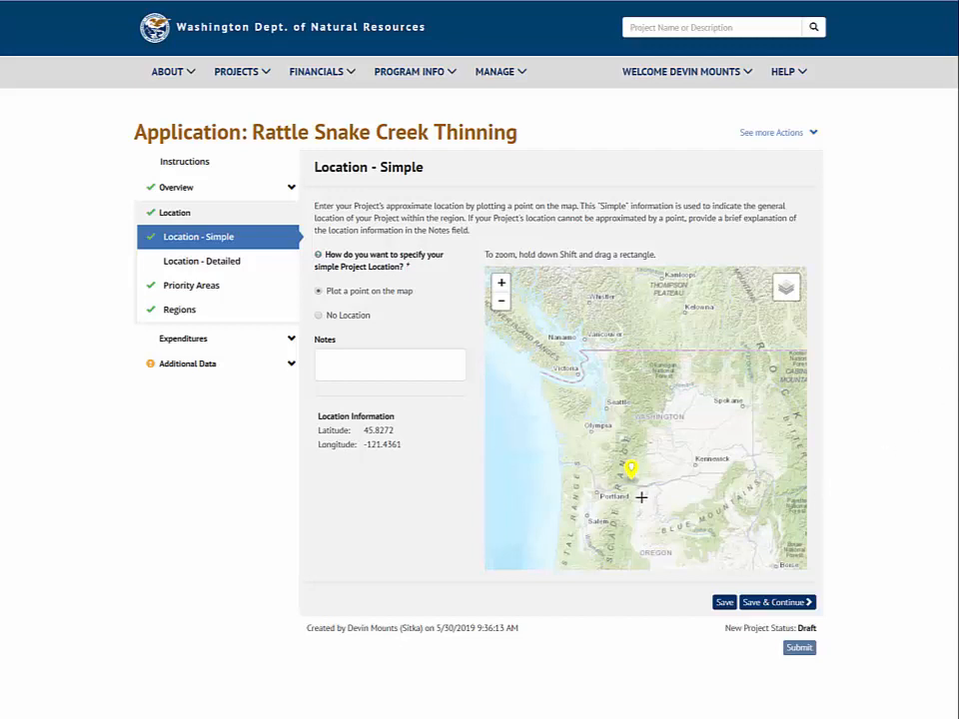
# Save the simple location, then draw a four-point polygon just above the rectangle on the detailed map and save it as Bounding Area
pyautogui.click(775, 604)
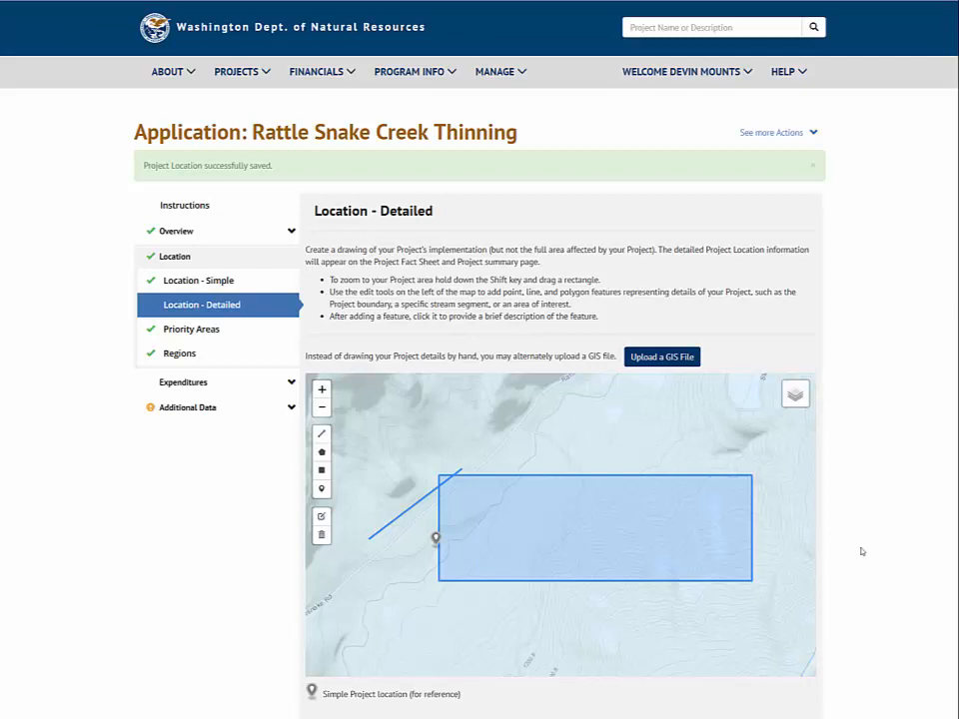
pyautogui.click(322, 451)
pyautogui.click(511, 449)
pyautogui.click(627, 446)
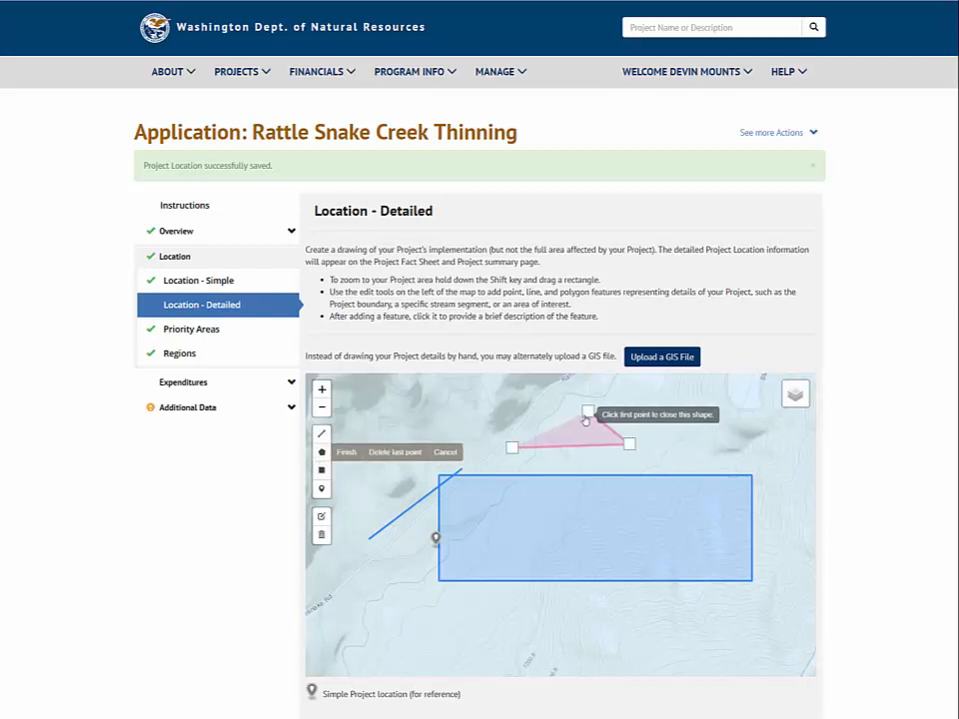
pyautogui.click(587, 410)
pyautogui.click(546, 420)
pyautogui.click(513, 449)
pyautogui.scroll(-4, 866, 500)
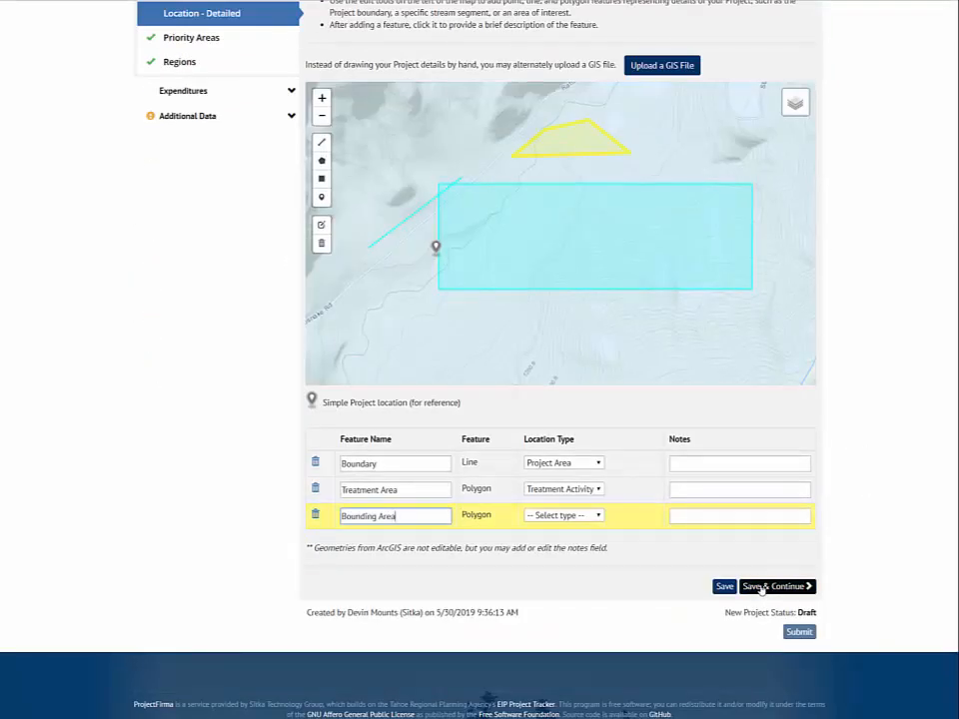
pyautogui.click(761, 587)
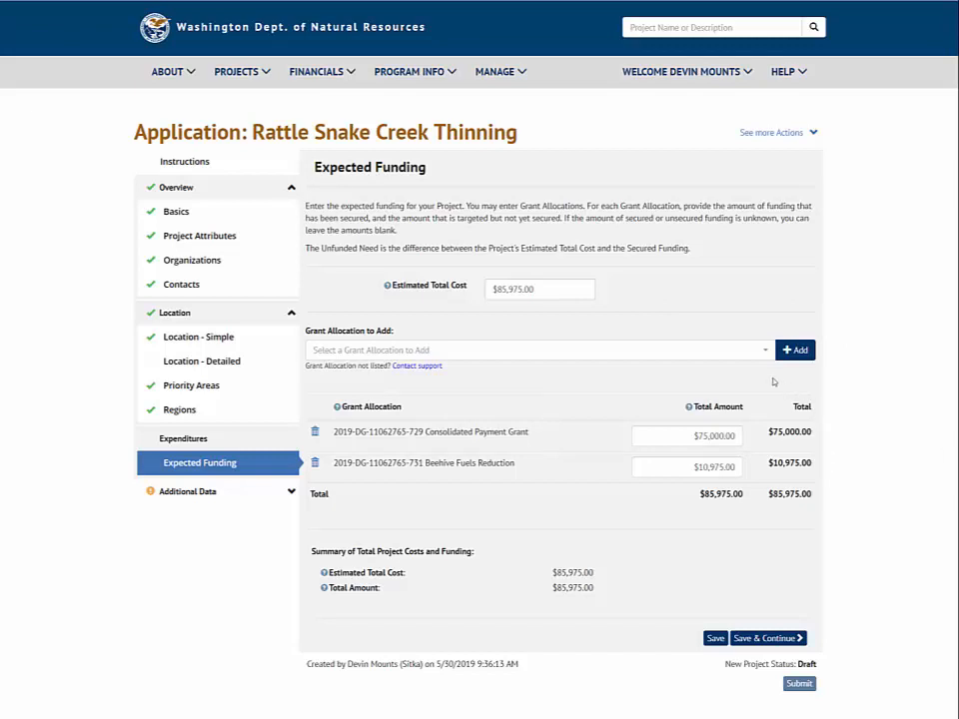
# Add the Collins/Goat Pt grant allocation to the expected funding and remove it again
pyautogui.click(729, 350)
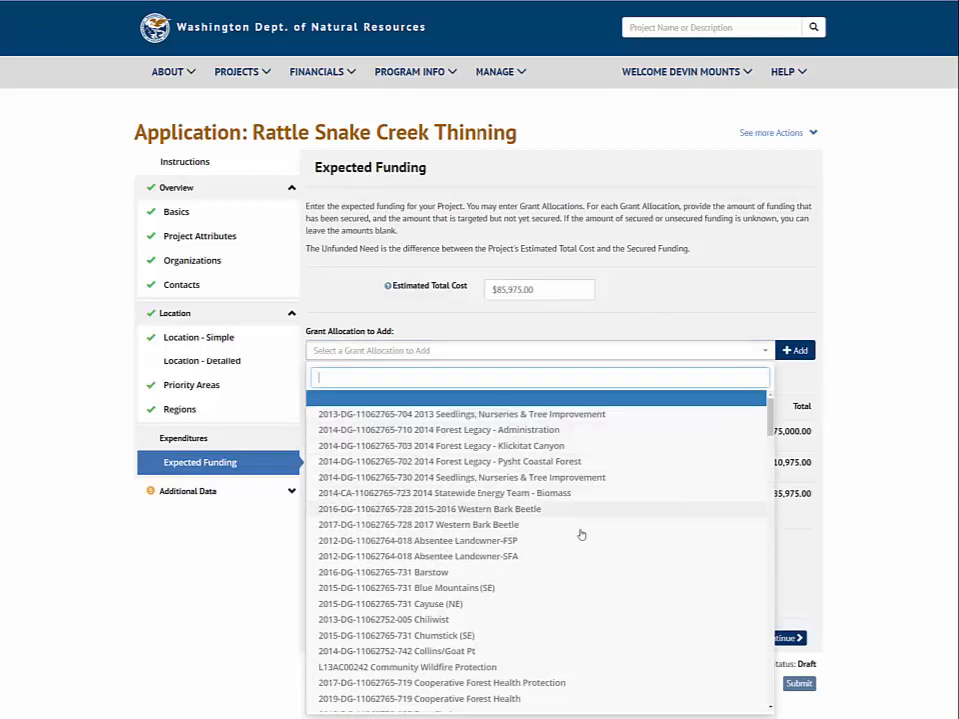
pyautogui.scroll(-2, 575, 539)
pyautogui.click(491, 558)
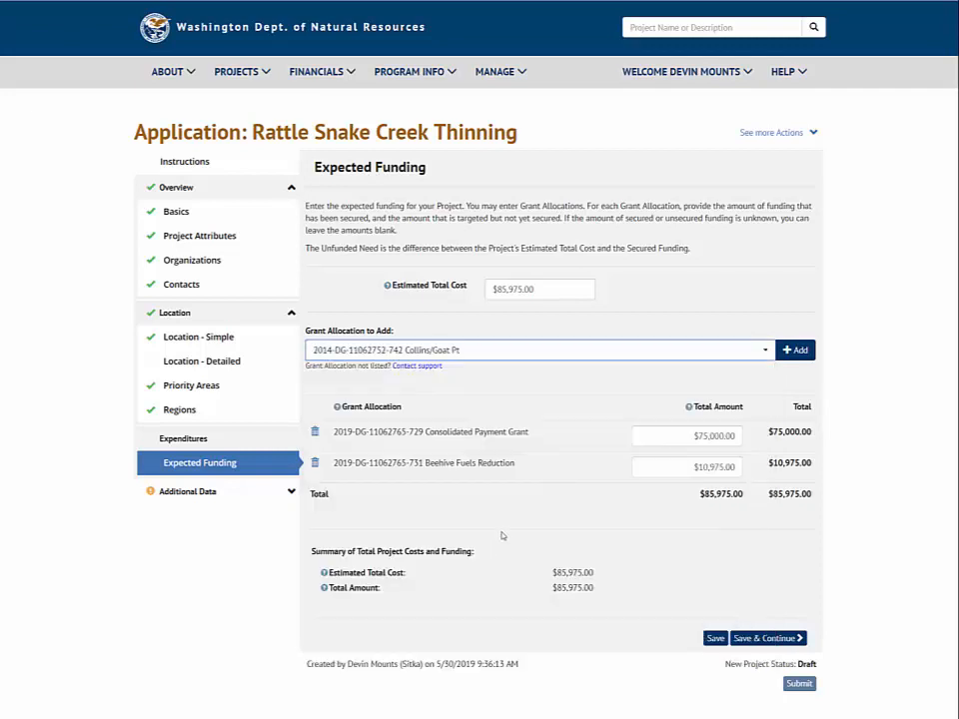
pyautogui.click(797, 350)
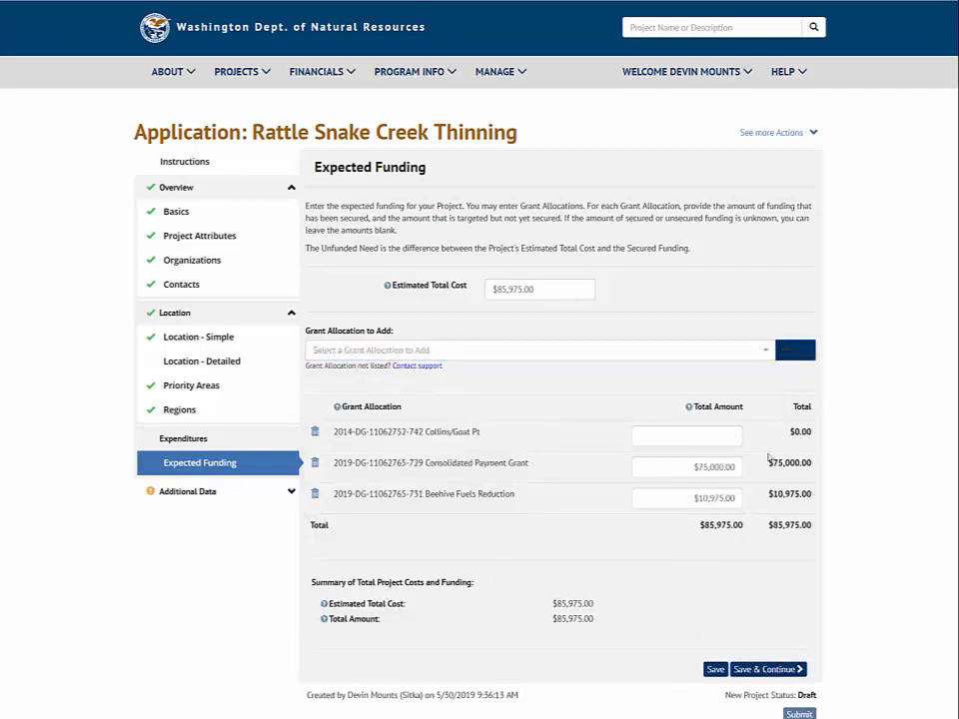
pyautogui.click(711, 441)
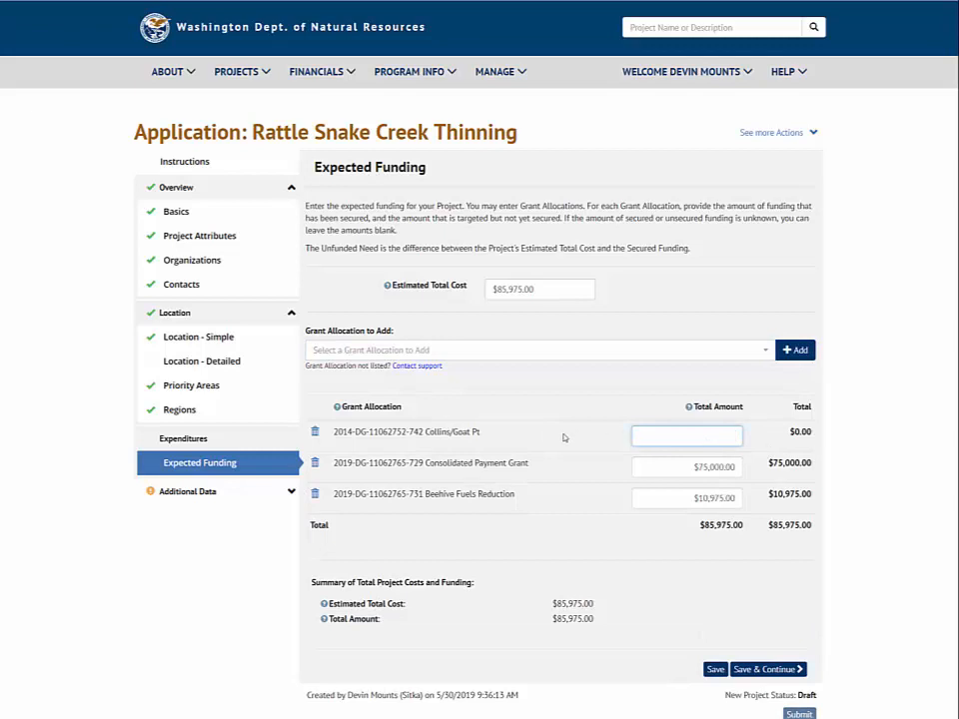
pyautogui.click(314, 432)
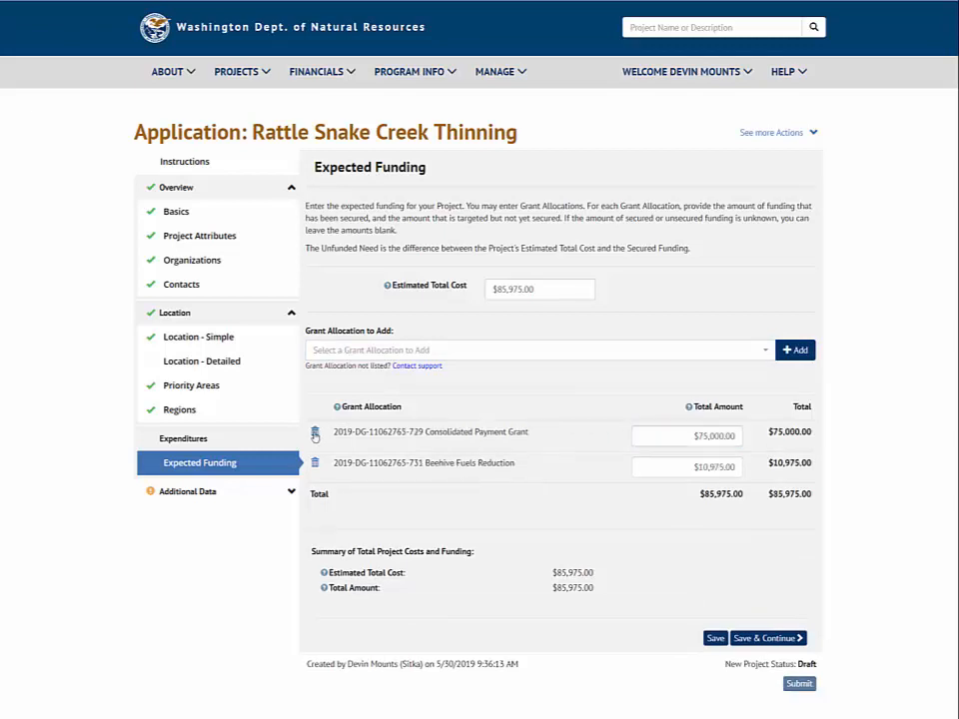
# Save the expected funding and classify the project under the Forest Health and Eastern Washington themes
pyautogui.click(739, 640)
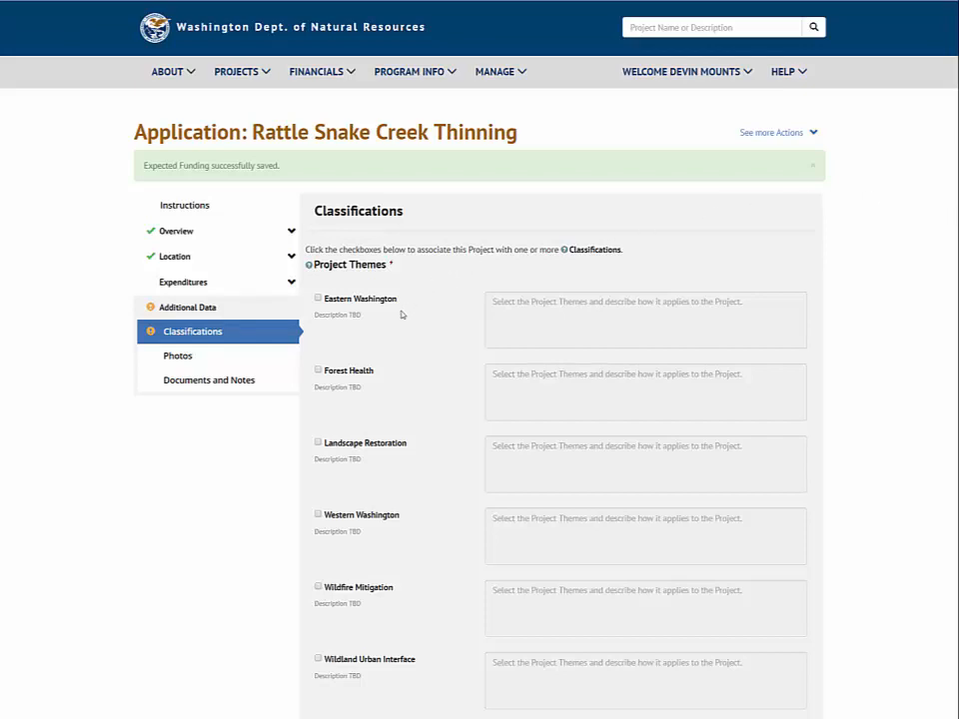
pyautogui.click(318, 372)
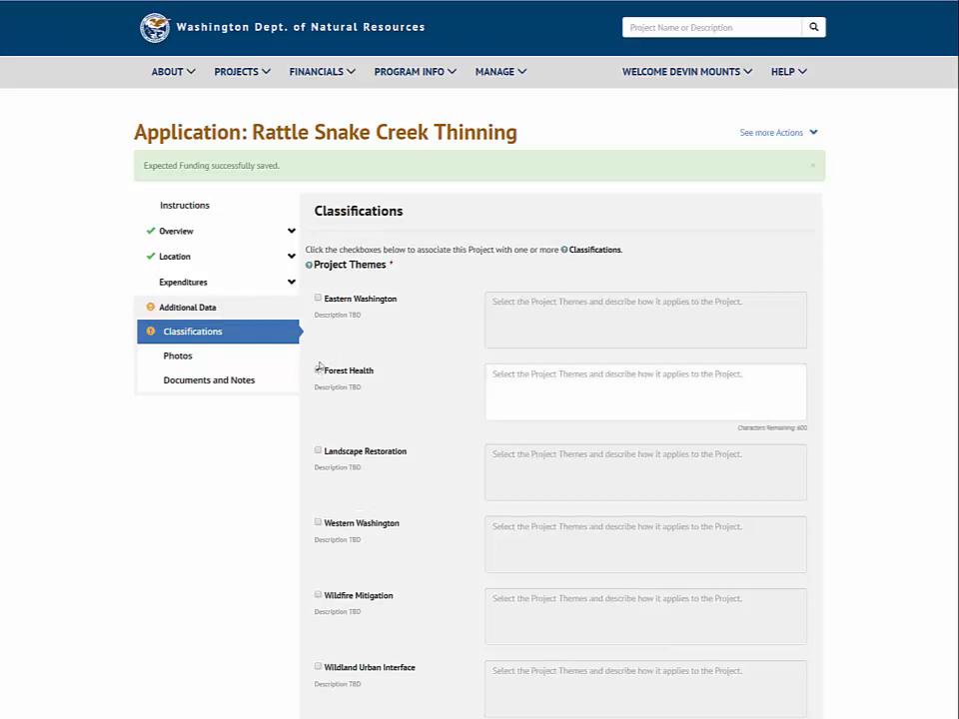
pyautogui.click(318, 299)
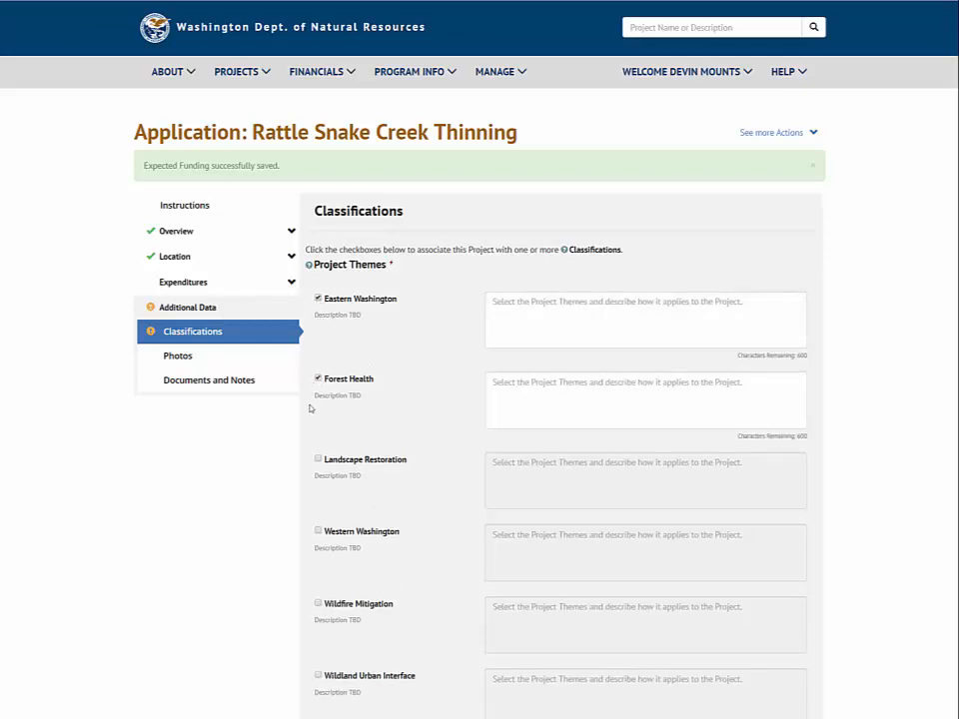
pyautogui.scroll(-2, 310, 407)
pyautogui.click(751, 568)
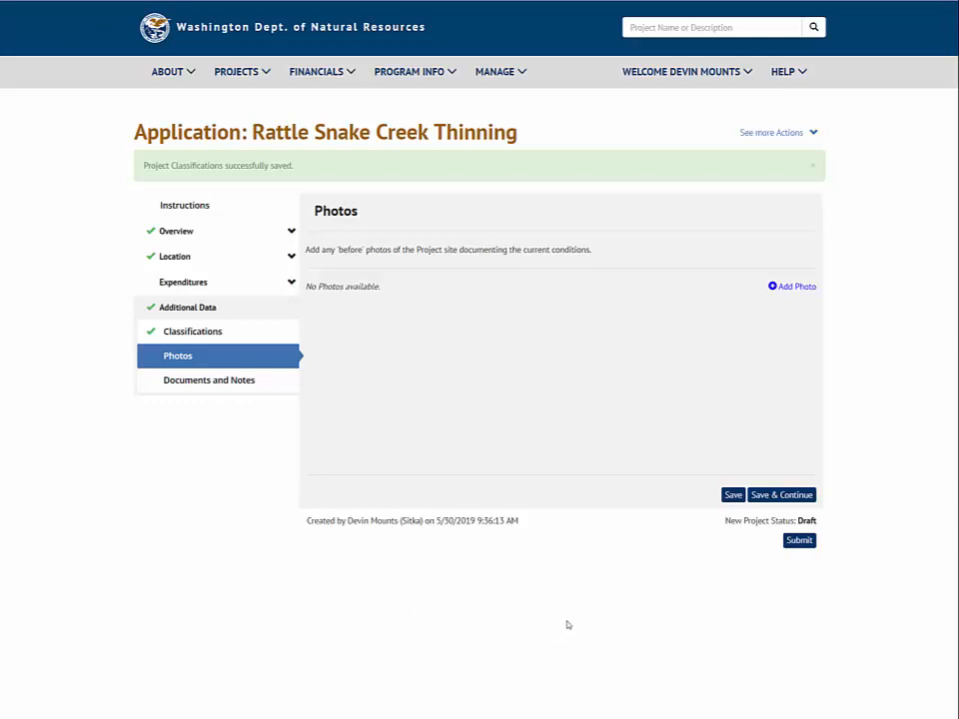
# Submit the Rattle Snake Creek Thinning application to the reviewer
pyautogui.click(798, 540)
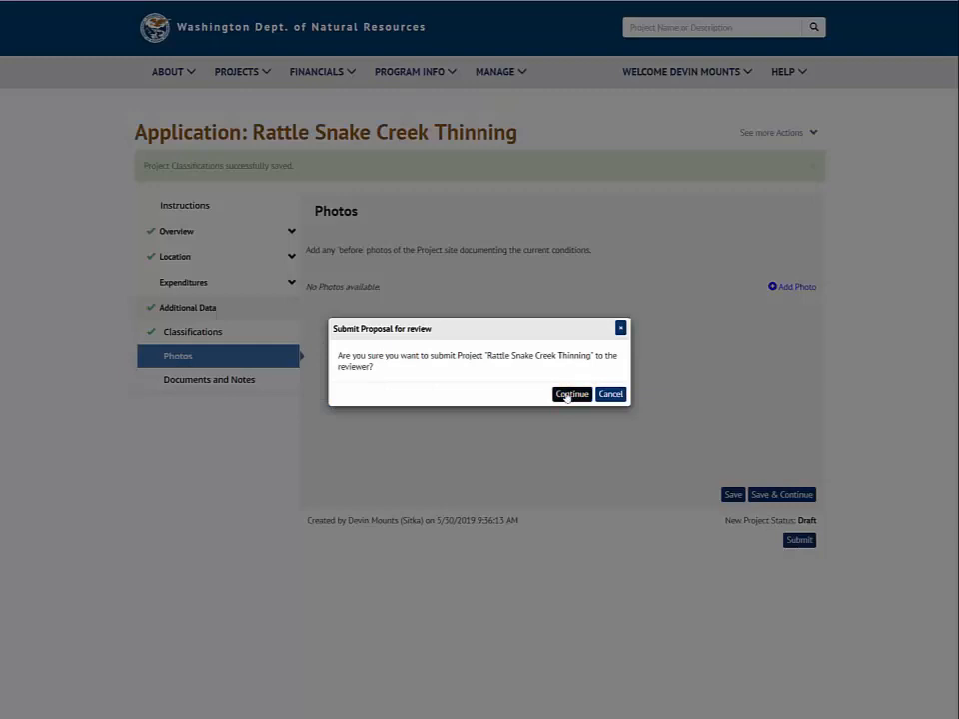
pyautogui.click(569, 395)
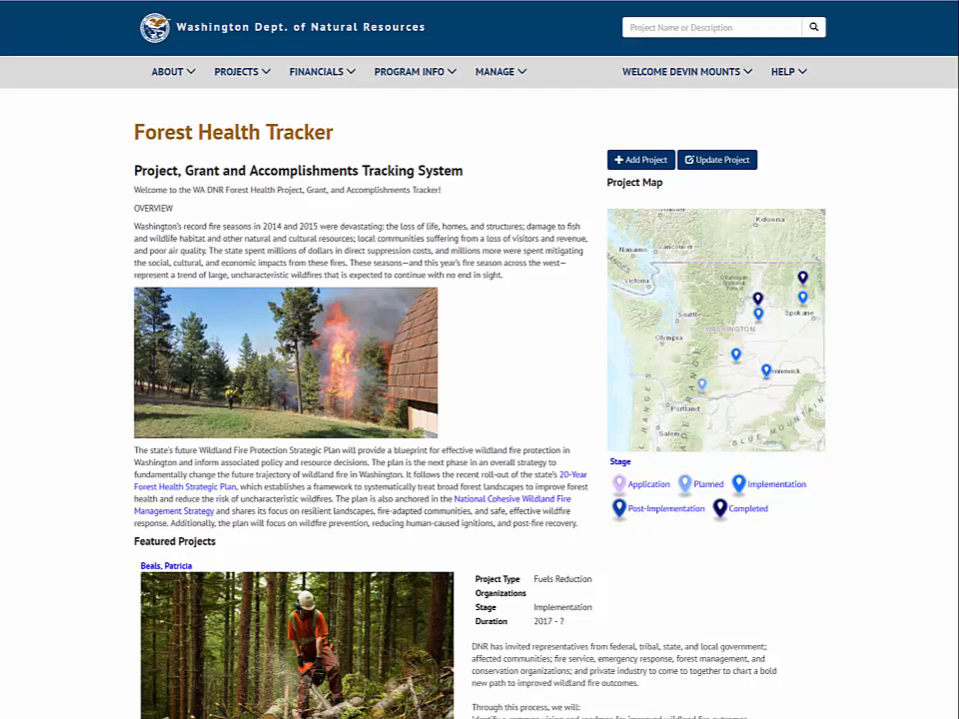
# Open the update workflow for Rattle Snake Creek Thinning and examine its Overview and Location sections
pyautogui.click(723, 162)
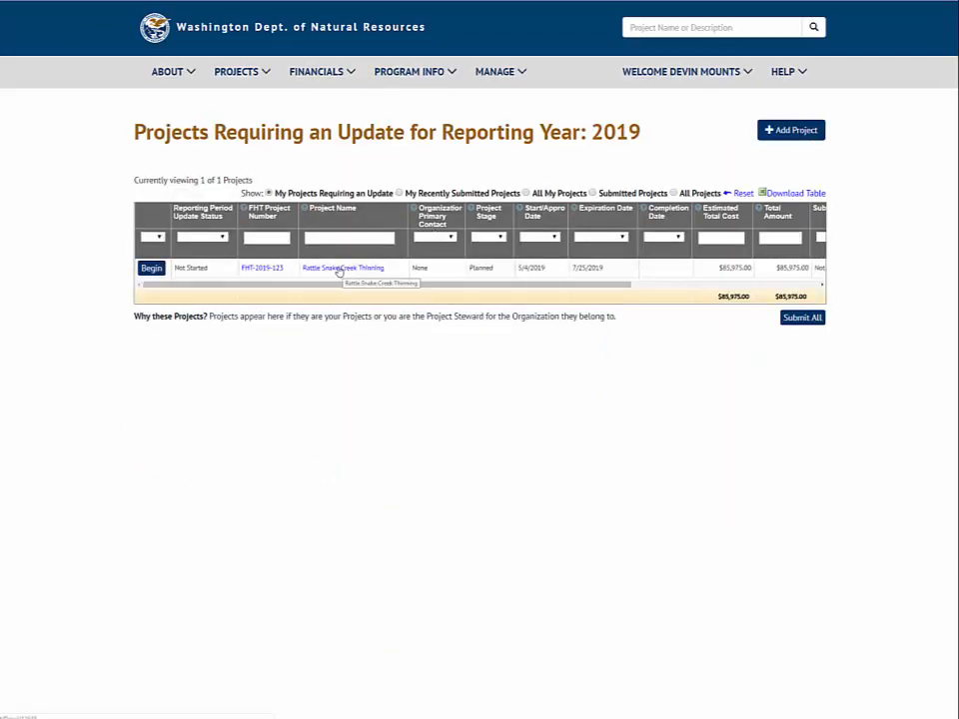
pyautogui.click(150, 268)
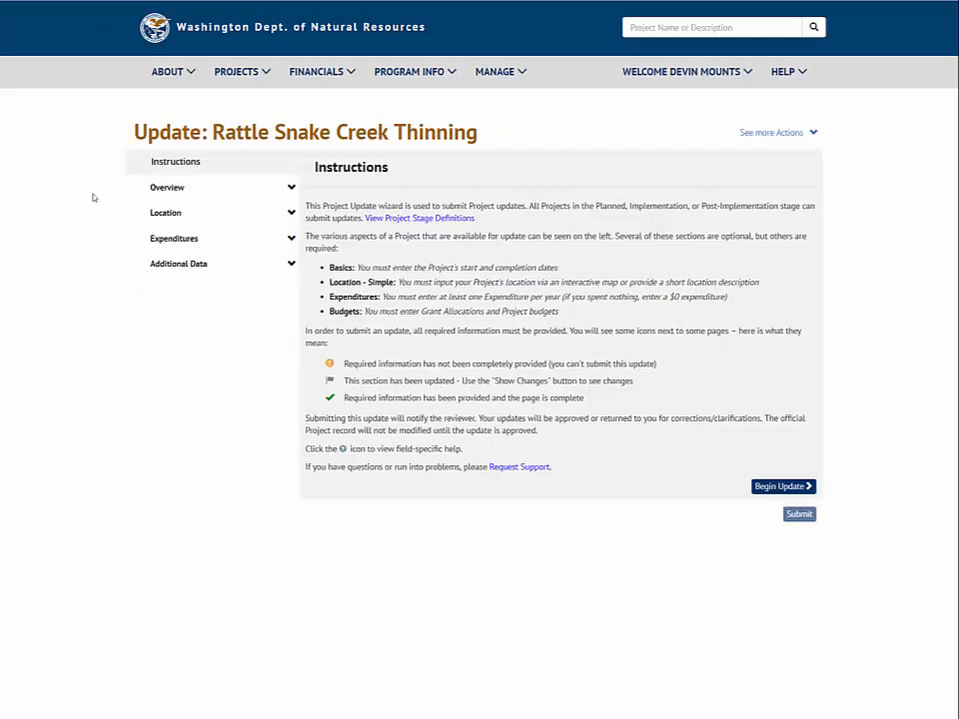
pyautogui.click(150, 191)
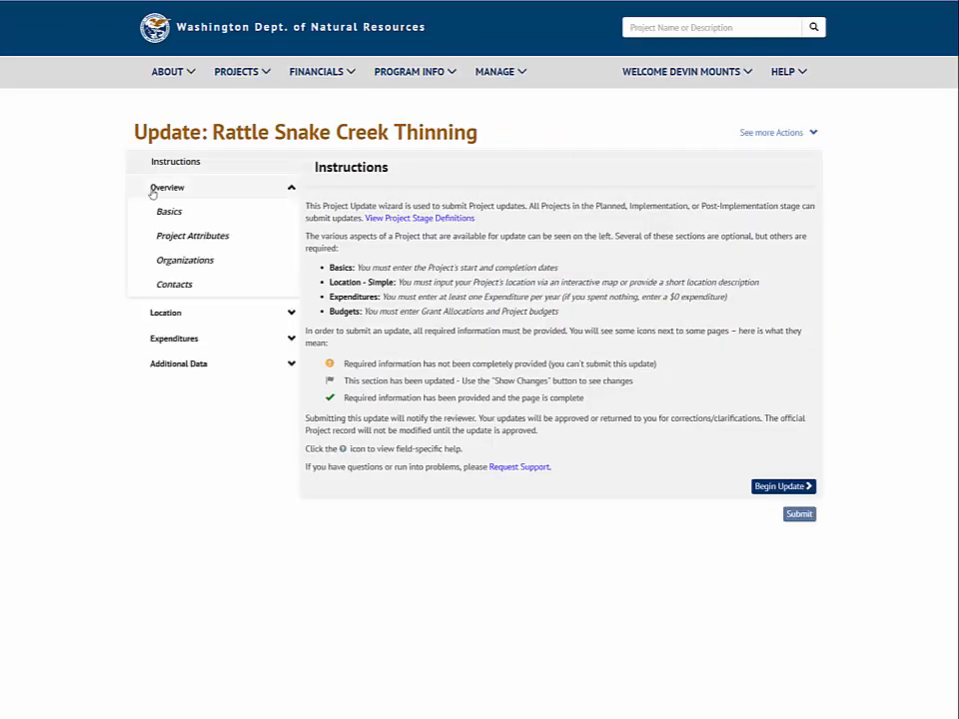
pyautogui.click(155, 314)
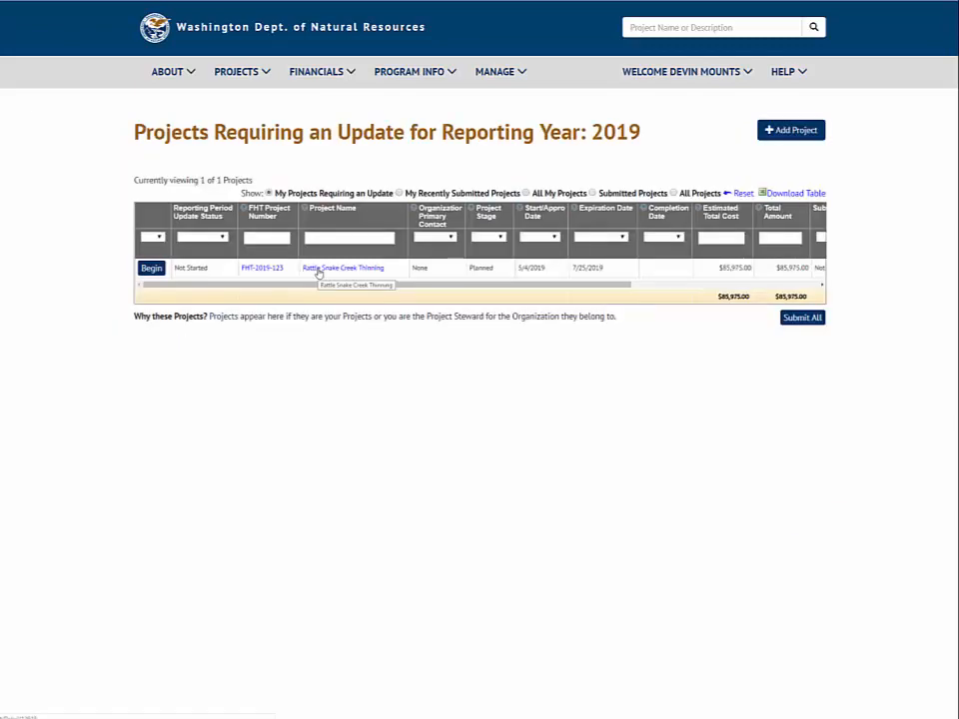
# Open the Rattle Snake Creek Thinning project page and examine its location editing options and the available help options
pyautogui.click(317, 269)
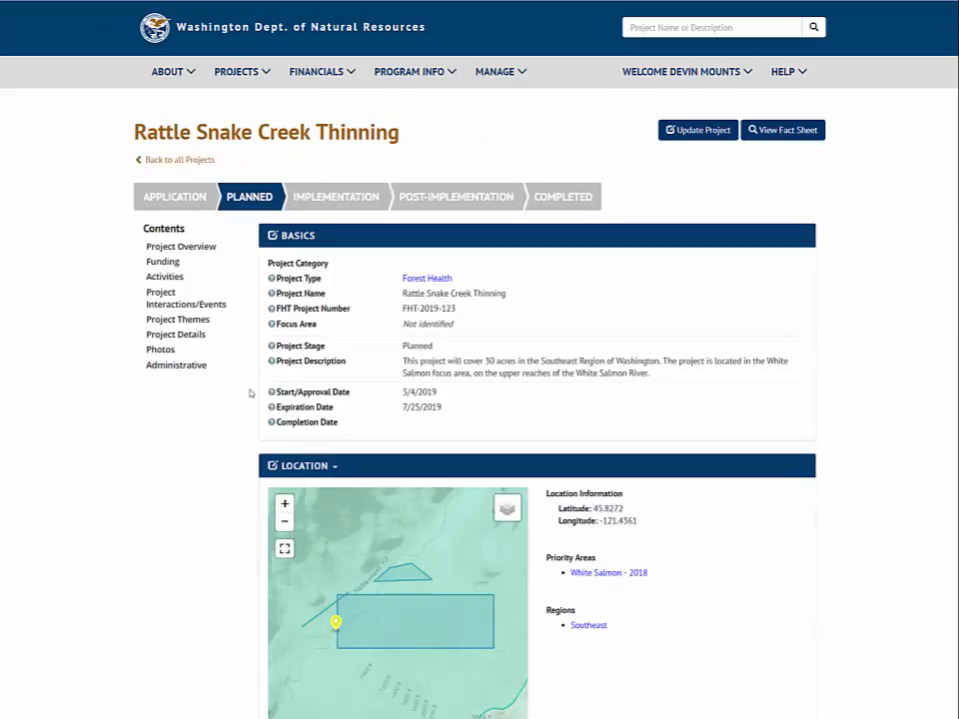
pyautogui.click(272, 466)
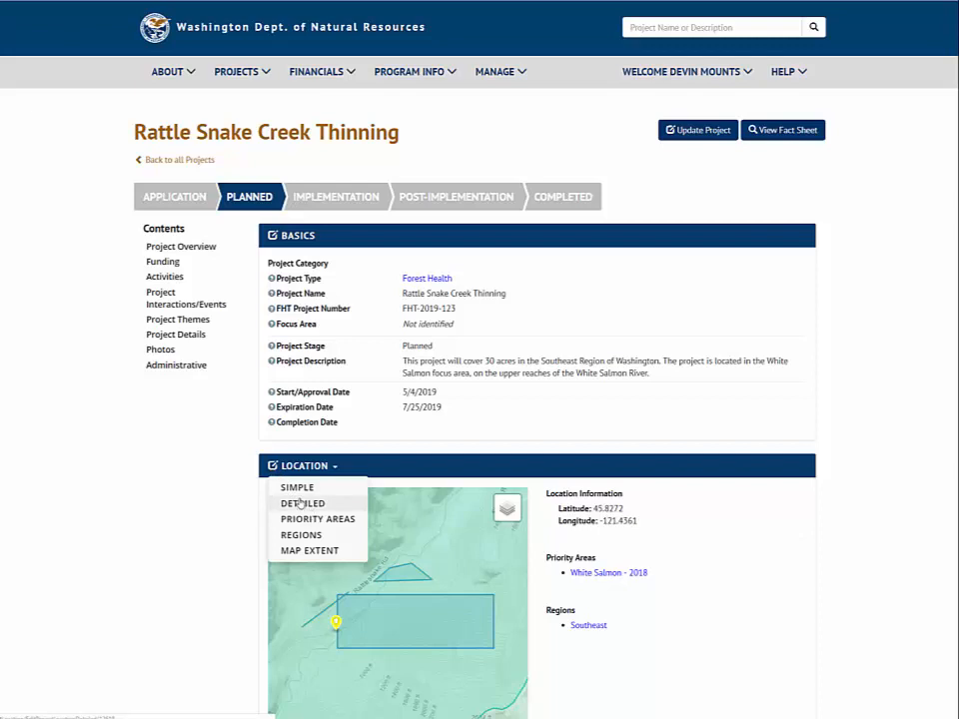
pyautogui.click(272, 467)
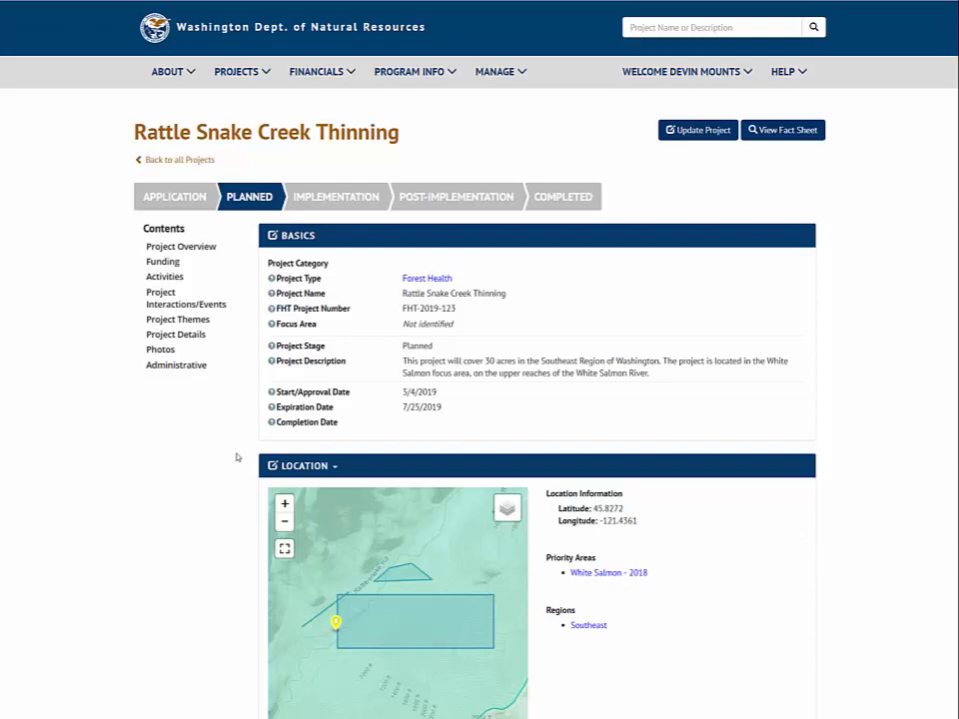
pyautogui.click(788, 72)
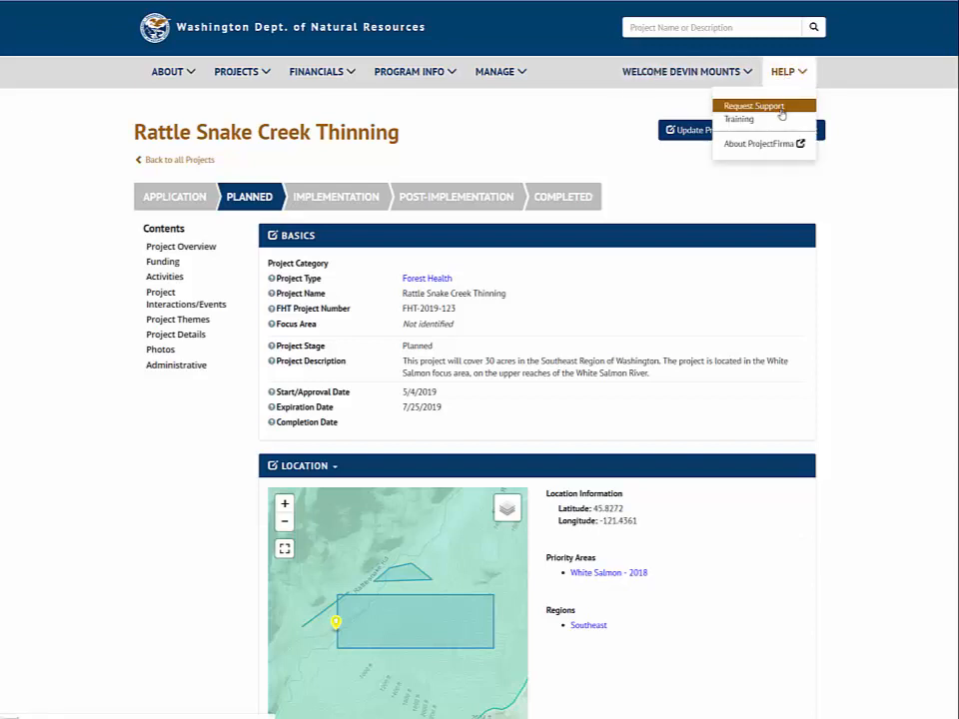